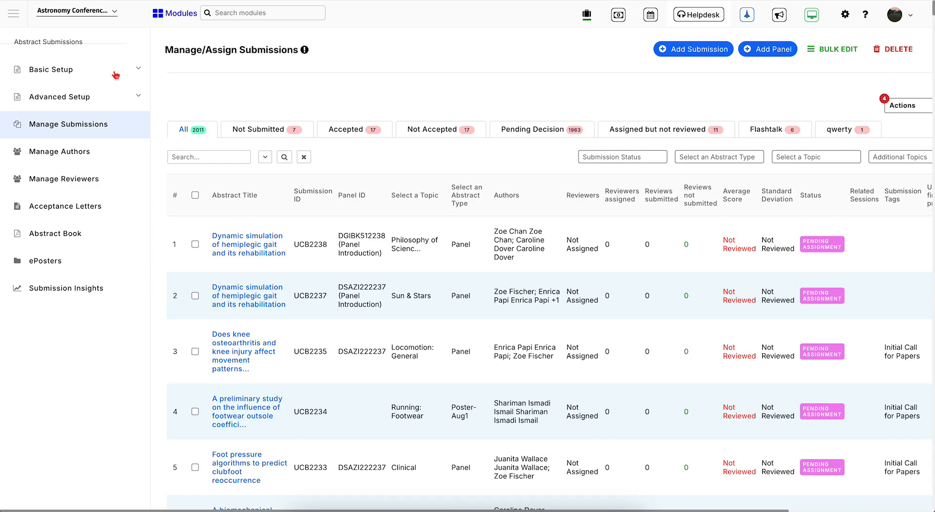
Step: Open the Submission Questions form for the conference's abstract submissions
{"action": "left_click", "coordinate": [115, 74]}
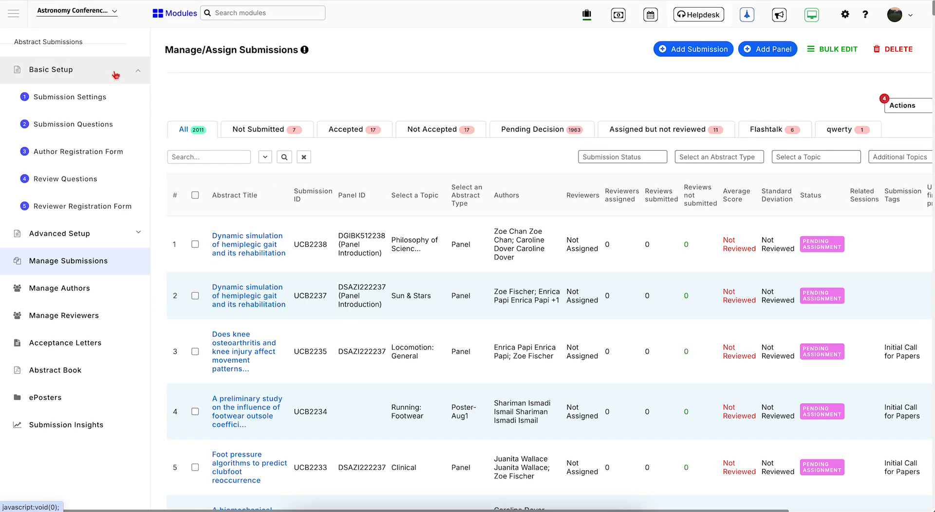
{"action": "left_click", "coordinate": [90, 127]}
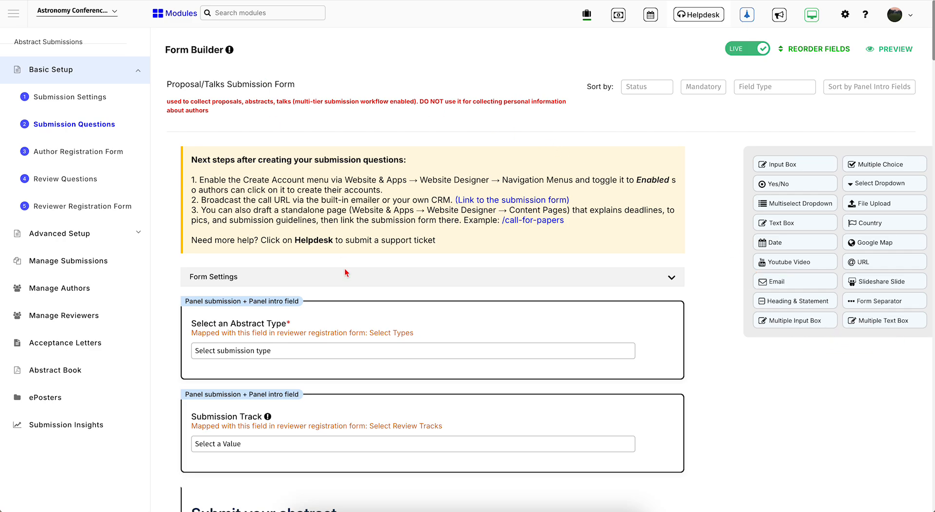
{"action": "scroll", "coordinate": [348, 284], "scroll_direction": "down", "scroll_amount": 2}
{"action": "scroll", "coordinate": [347, 284], "scroll_direction": "down", "scroll_amount": 7}
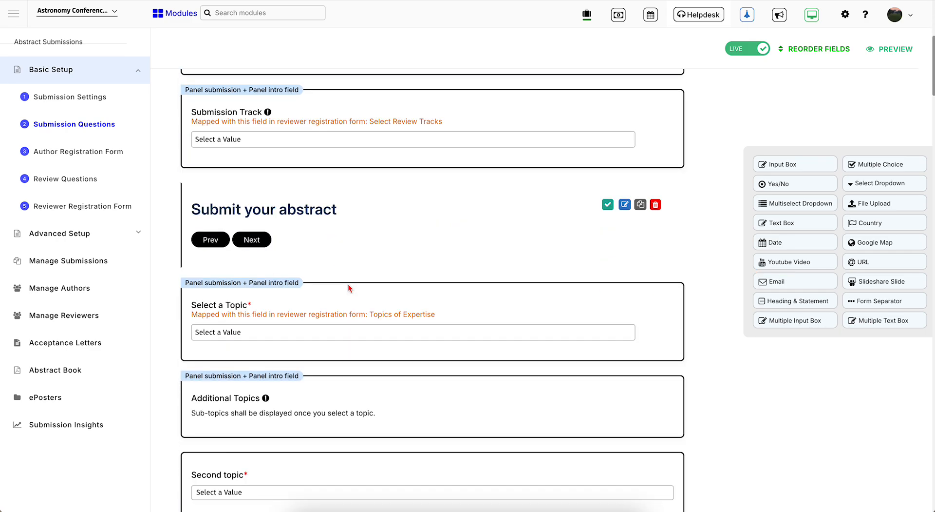
{"action": "scroll", "coordinate": [348, 284], "scroll_direction": "down", "scroll_amount": 1}
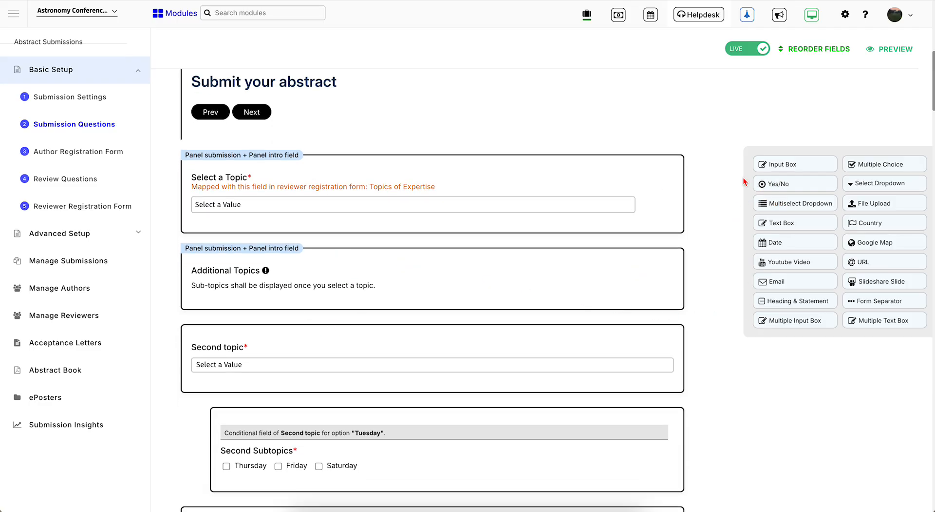
Step: Add a File Upload field named "Upload your abstract" to the submission form
{"action": "left_click", "coordinate": [870, 206]}
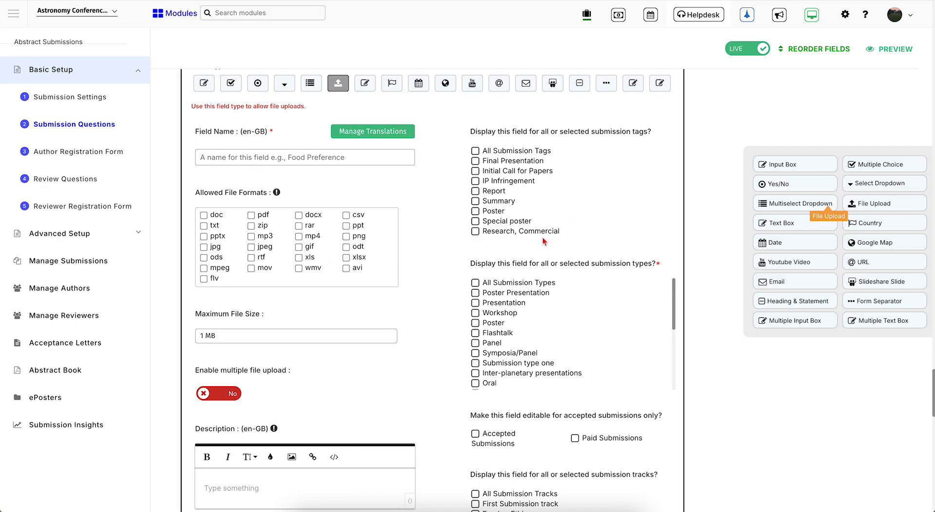
{"action": "left_click", "coordinate": [292, 157]}
{"action": "type", "text": "Uplo"}
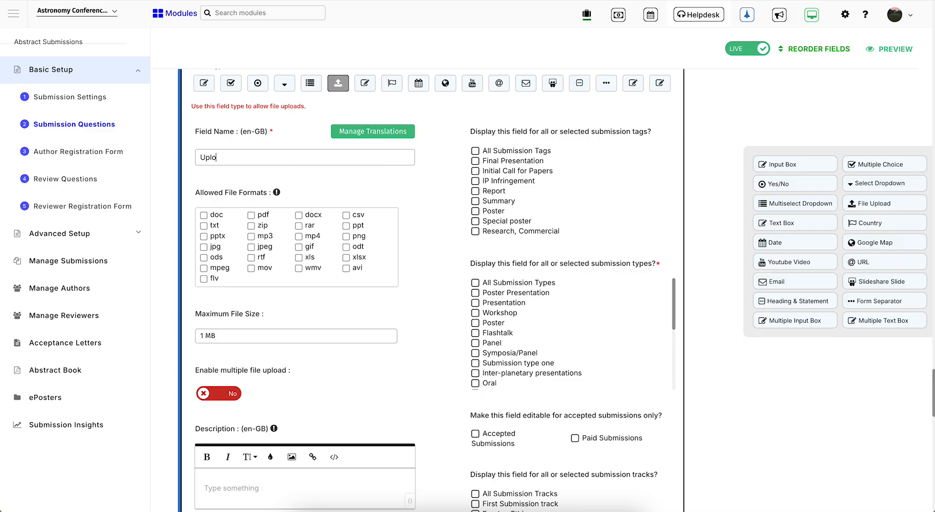
{"action": "type", "text": "ad your abstract"}
Step: Allow doc, pdf and docx formats for the abstract upload and set its maximum file size to 40 MB
{"action": "left_click", "coordinate": [252, 215]}
{"action": "left_click", "coordinate": [204, 215]}
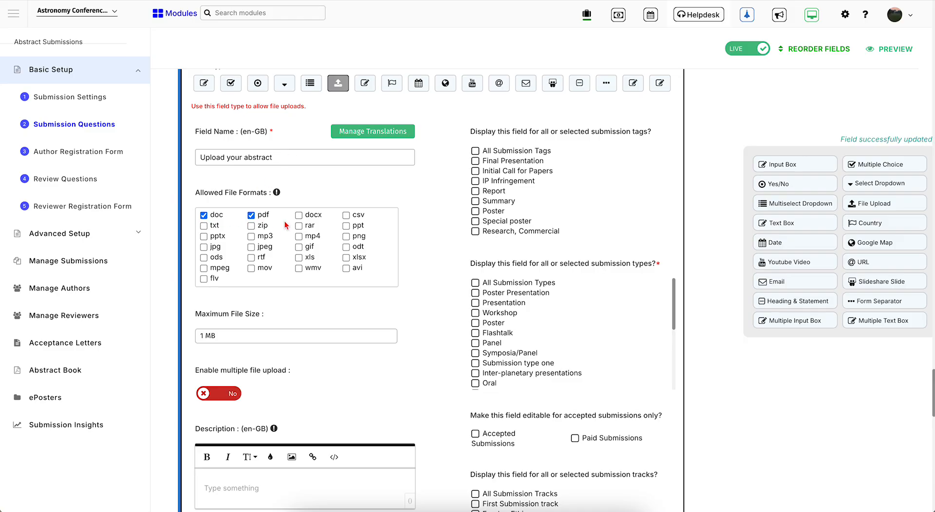
{"action": "left_click", "coordinate": [298, 216]}
{"action": "left_click", "coordinate": [303, 340]}
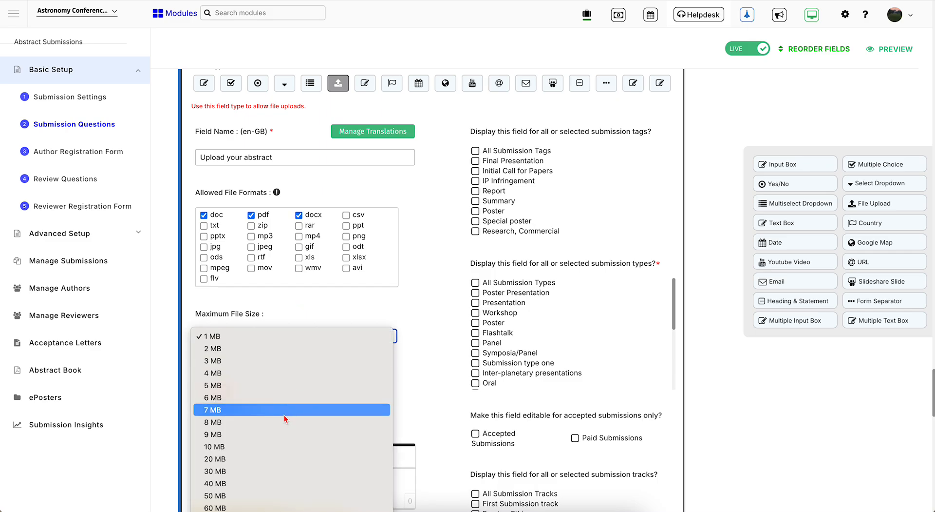
{"action": "left_click", "coordinate": [271, 451]}
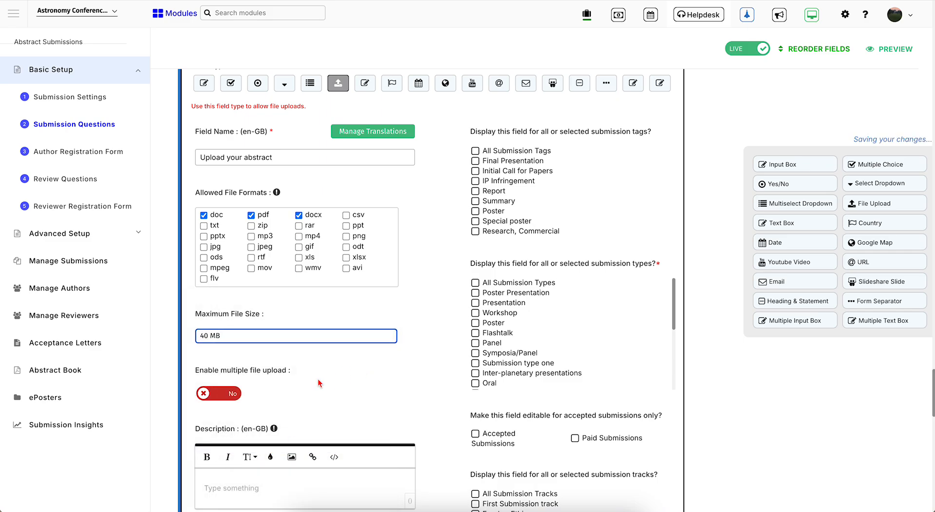
{"action": "scroll", "coordinate": [319, 382], "scroll_direction": "down", "scroll_amount": 2}
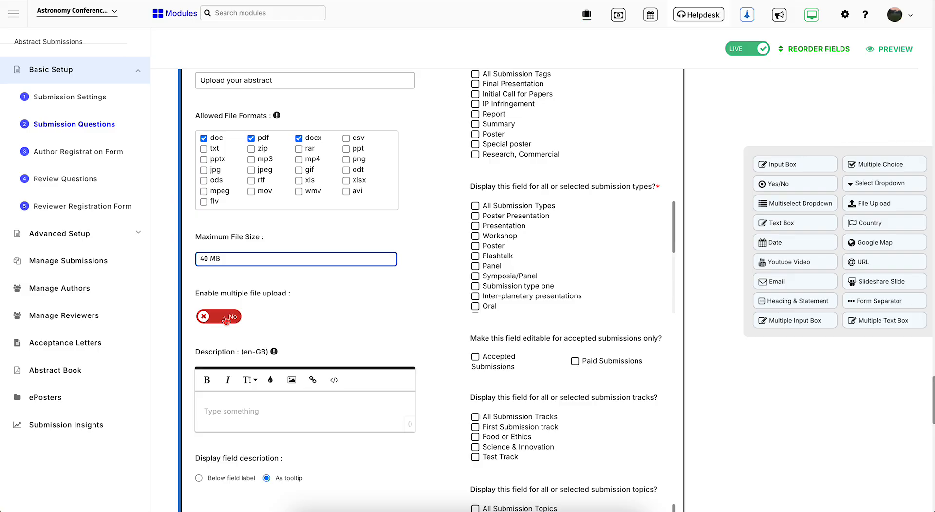
{"action": "left_click", "coordinate": [460, 472]}
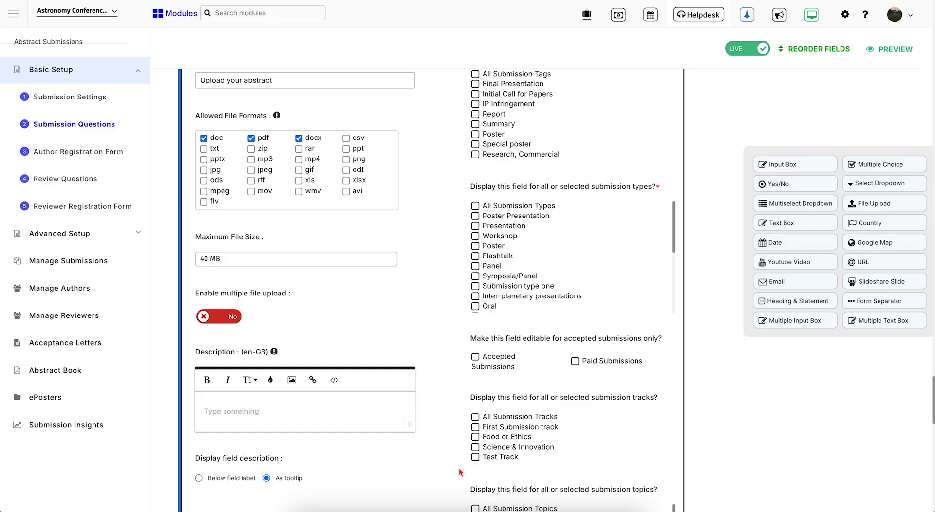
Step: Display the abstract upload field for all submission tags, all submission types, all submission tracks and all submission topics
{"action": "scroll", "coordinate": [445, 238], "scroll_direction": "up", "scroll_amount": 2}
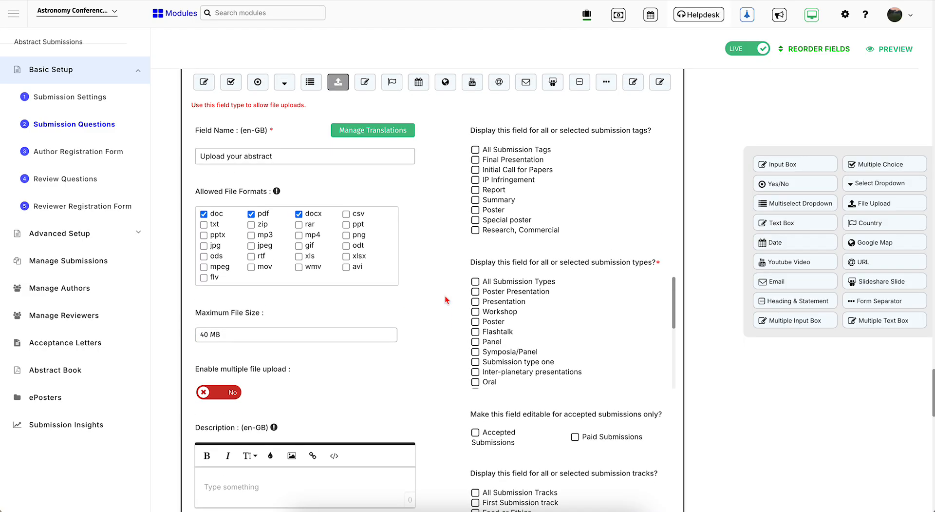
{"action": "left_click", "coordinate": [478, 150]}
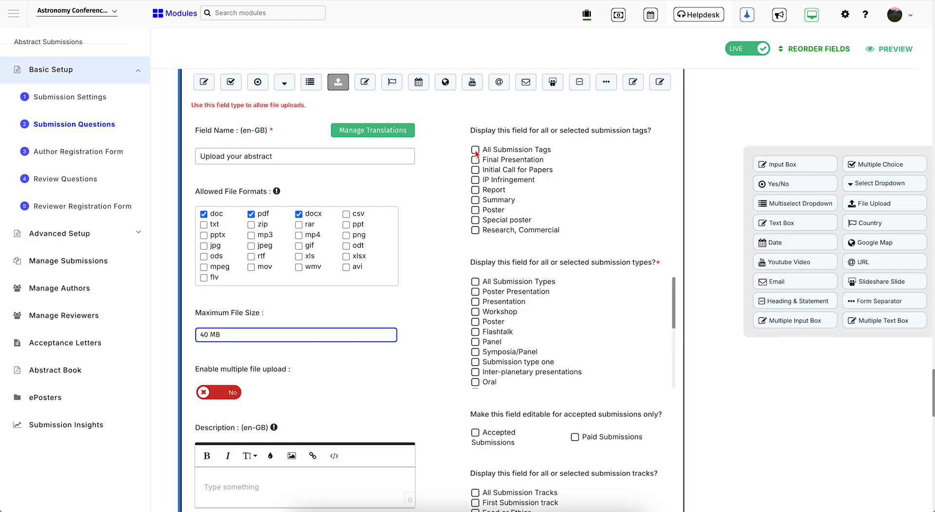
{"action": "left_click", "coordinate": [476, 151]}
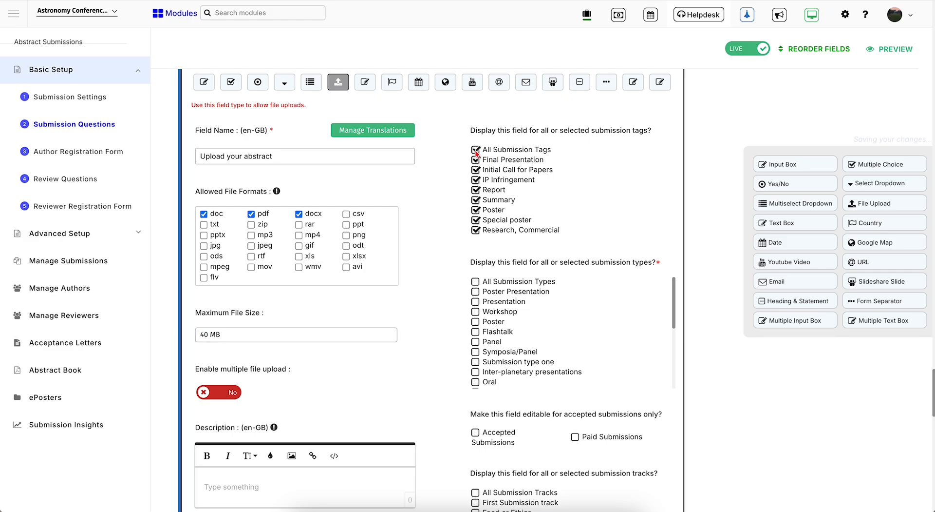
{"action": "left_click", "coordinate": [476, 283]}
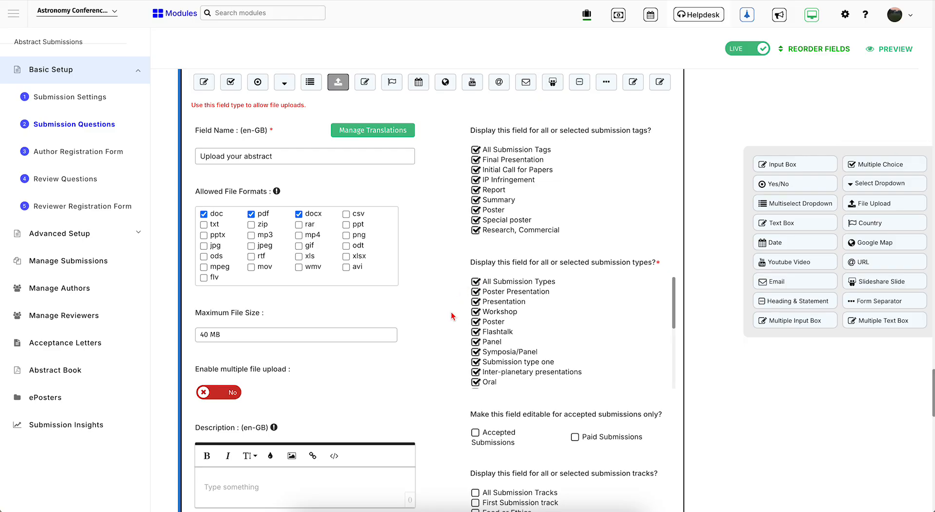
{"action": "scroll", "coordinate": [452, 316], "scroll_direction": "down", "scroll_amount": 2}
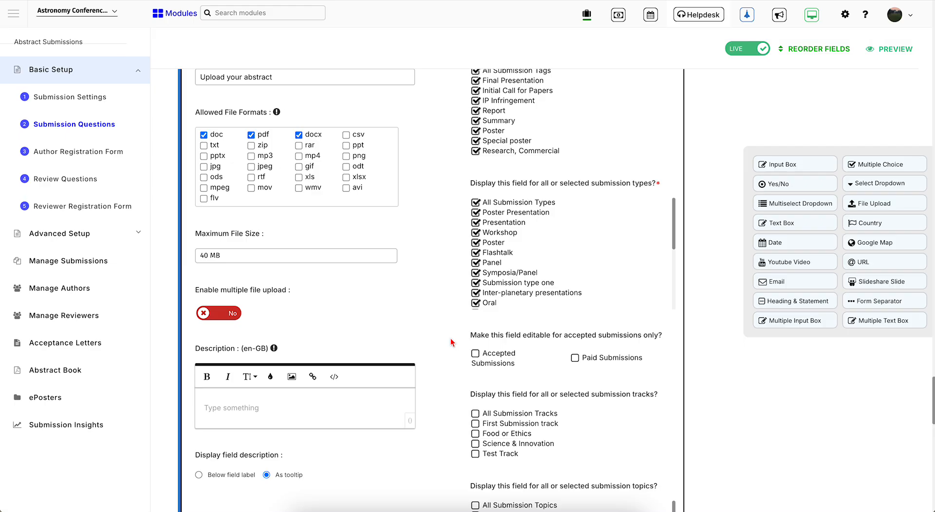
{"action": "scroll", "coordinate": [452, 342], "scroll_direction": "down", "scroll_amount": 2}
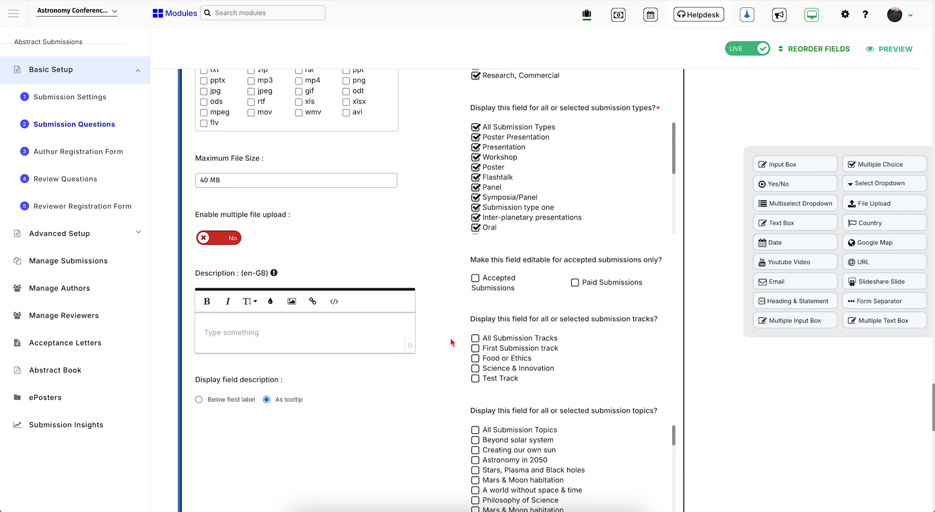
{"action": "left_click", "coordinate": [475, 338]}
{"action": "scroll", "coordinate": [433, 248], "scroll_direction": "down", "scroll_amount": 3}
{"action": "left_click", "coordinate": [476, 293]}
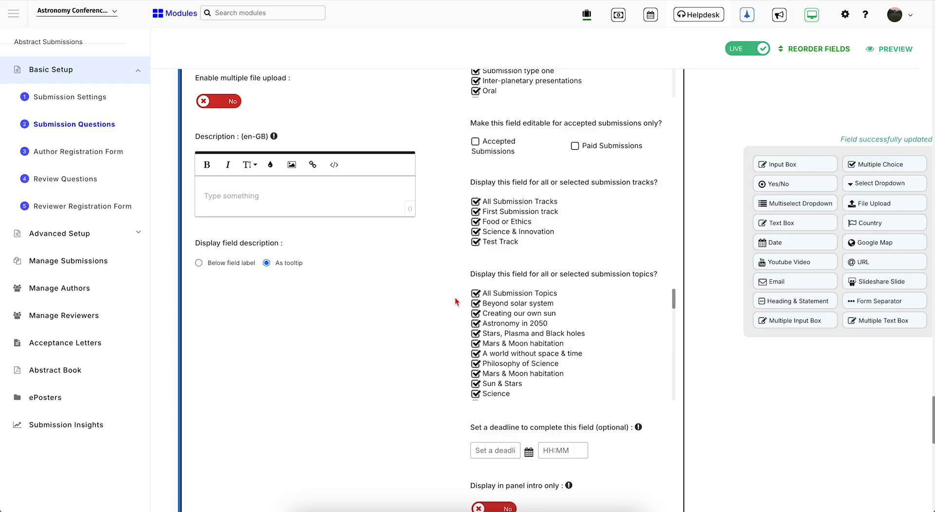
Step: Try limiting the abstract upload field to the Poster Presentation submission type, and reselect all submission types
{"action": "scroll", "coordinate": [456, 301], "scroll_direction": "up", "scroll_amount": 4}
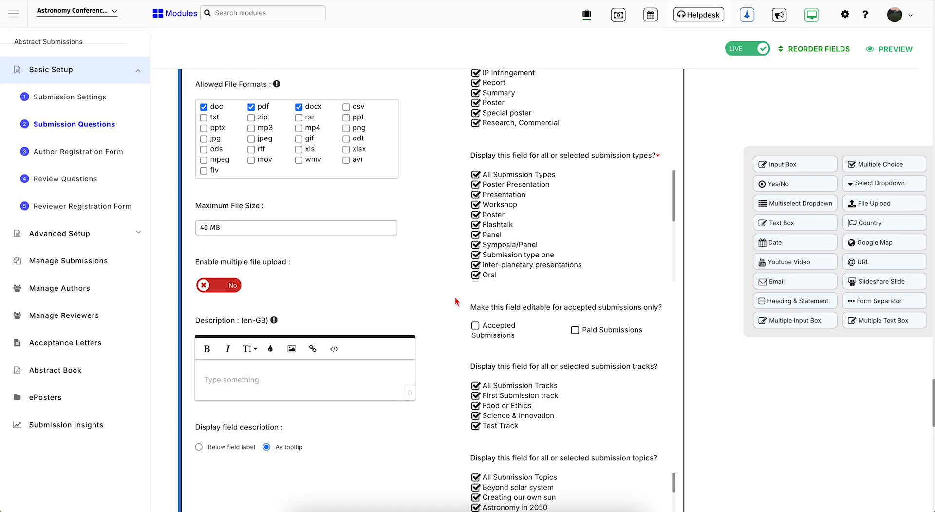
{"action": "scroll", "coordinate": [457, 302], "scroll_direction": "up", "scroll_amount": 1}
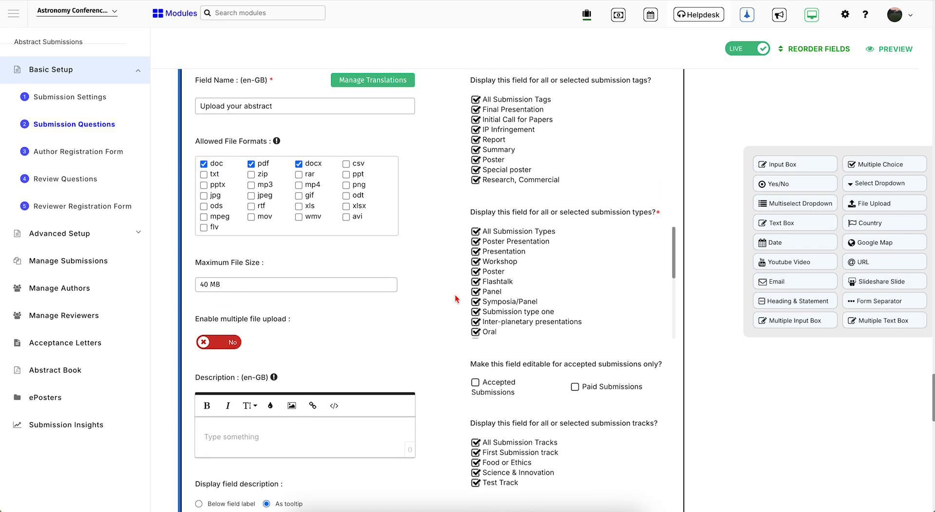
{"action": "left_click", "coordinate": [476, 232]}
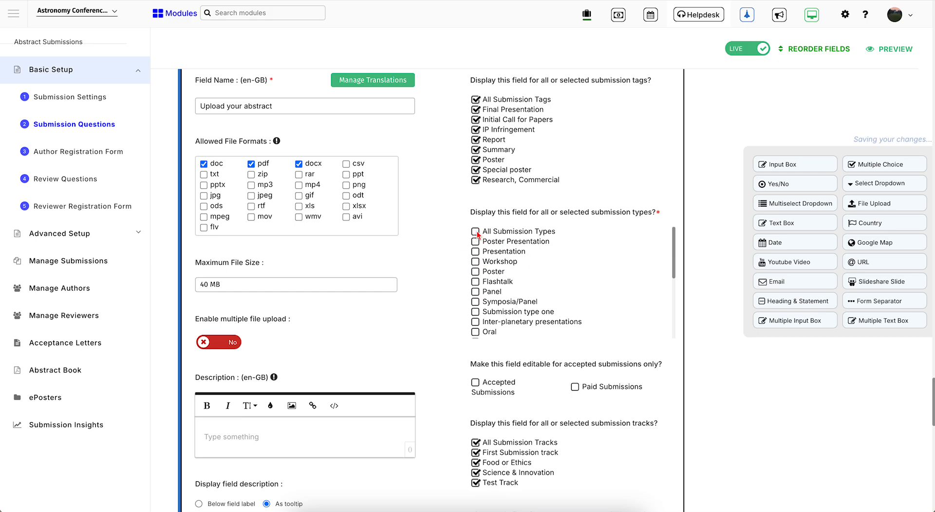
{"action": "left_click", "coordinate": [476, 241]}
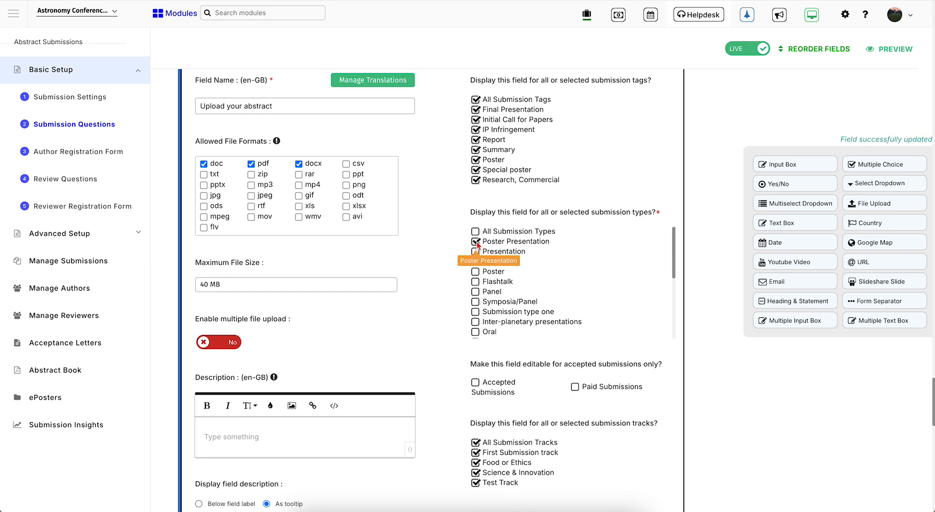
{"action": "left_click", "coordinate": [476, 232]}
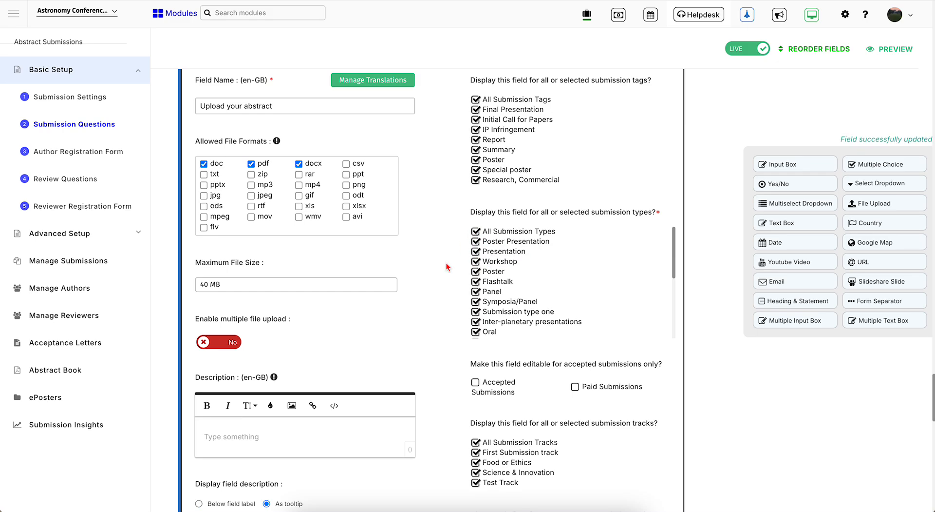
Step: Set the abstract upload field's publishing status to Active and make it a mandatory field
{"action": "scroll", "coordinate": [447, 267], "scroll_direction": "down", "scroll_amount": 8}
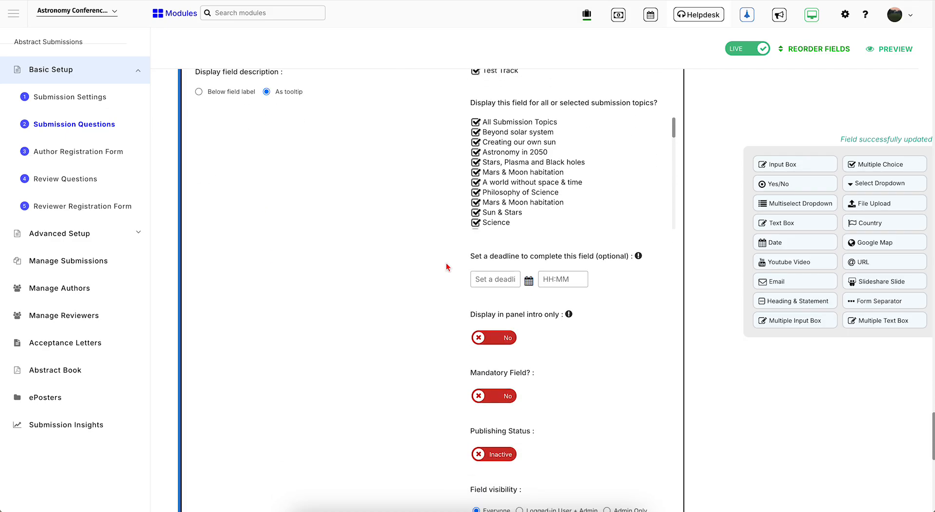
{"action": "scroll", "coordinate": [447, 267], "scroll_direction": "down", "scroll_amount": 2}
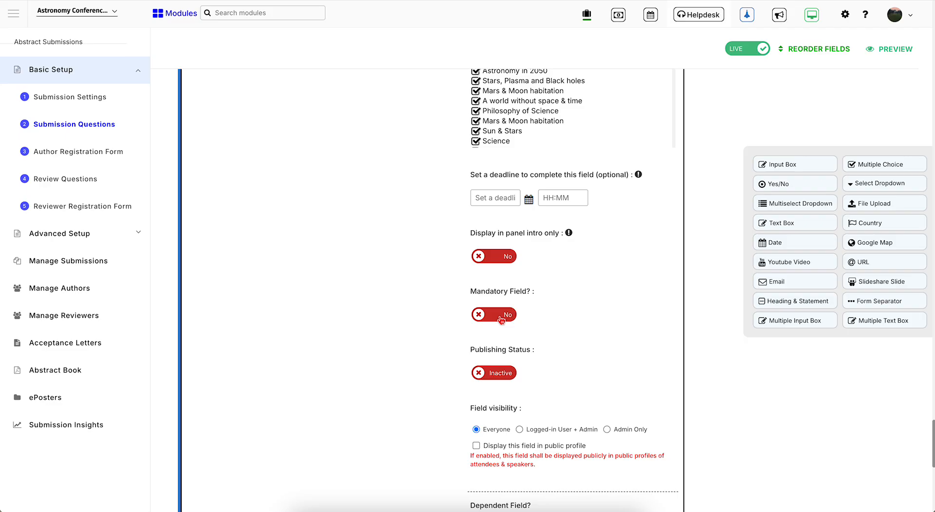
{"action": "left_click", "coordinate": [499, 374]}
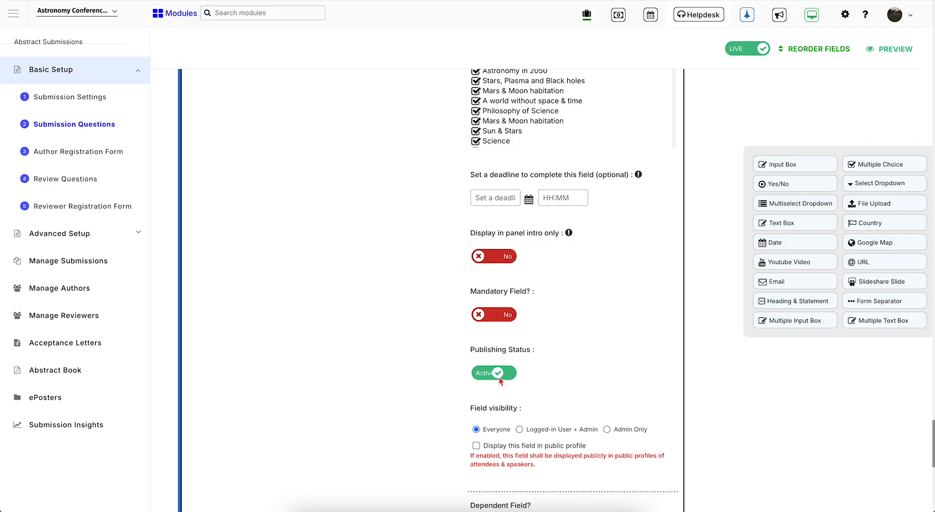
{"action": "left_click", "coordinate": [499, 317]}
{"action": "scroll", "coordinate": [440, 340], "scroll_direction": "down", "scroll_amount": 5}
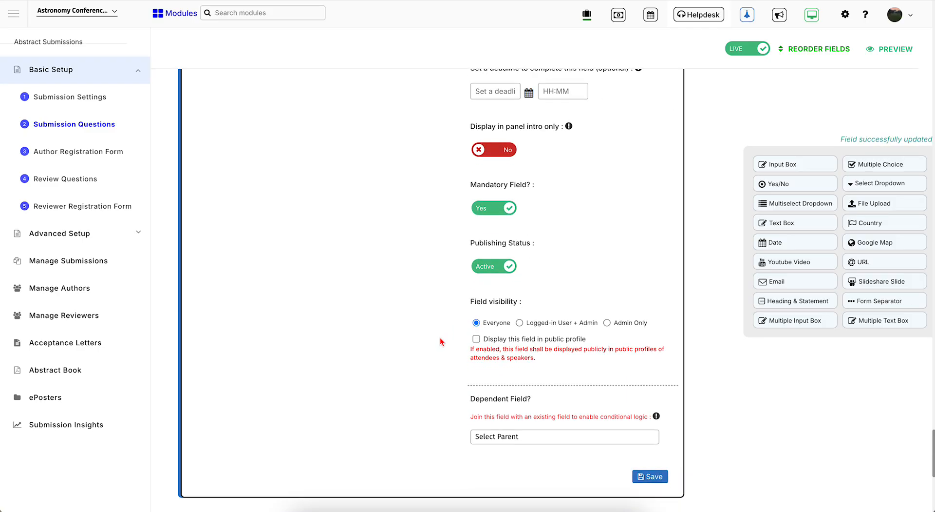
Step: Examine the form's existing fields, including the conditional poster upload under "Are you a student?", and return to the abstract upload field
{"action": "scroll", "coordinate": [441, 341], "scroll_direction": "up", "scroll_amount": 15}
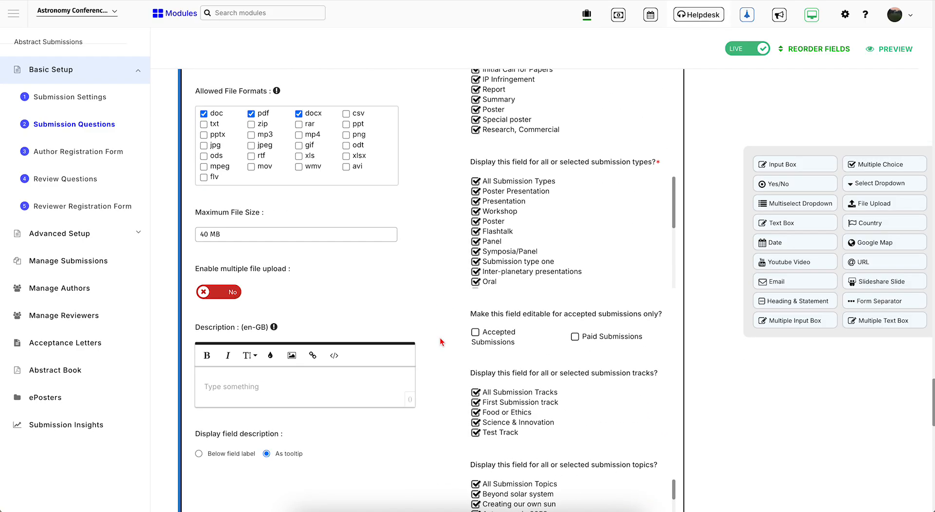
{"action": "scroll", "coordinate": [441, 341], "scroll_direction": "up", "scroll_amount": 1}
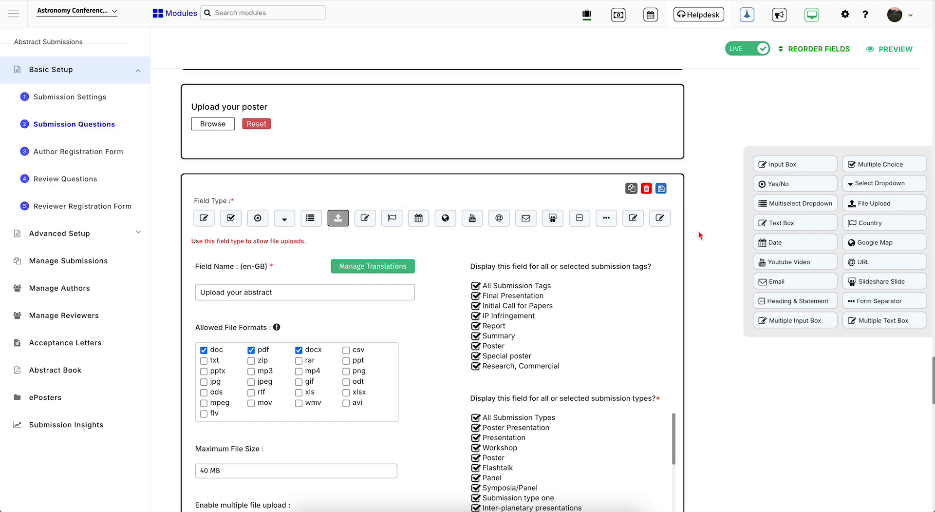
{"action": "scroll", "coordinate": [710, 252], "scroll_direction": "up", "scroll_amount": 15}
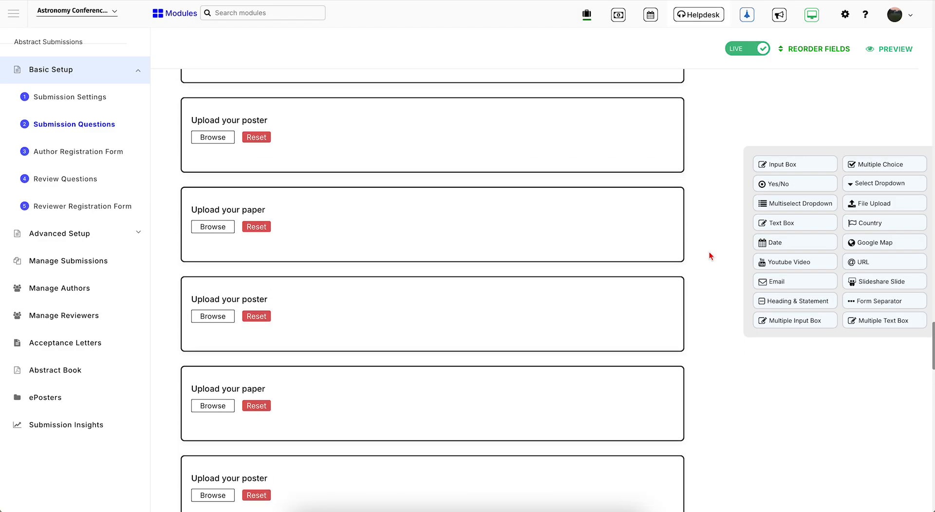
{"action": "scroll", "coordinate": [709, 251], "scroll_direction": "up", "scroll_amount": 10}
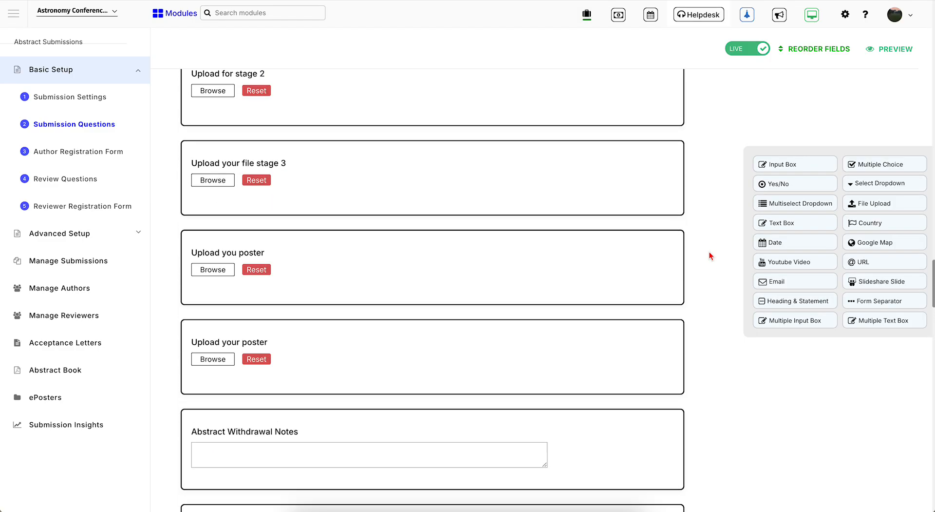
{"action": "scroll", "coordinate": [583, 264], "scroll_direction": "up", "scroll_amount": 6}
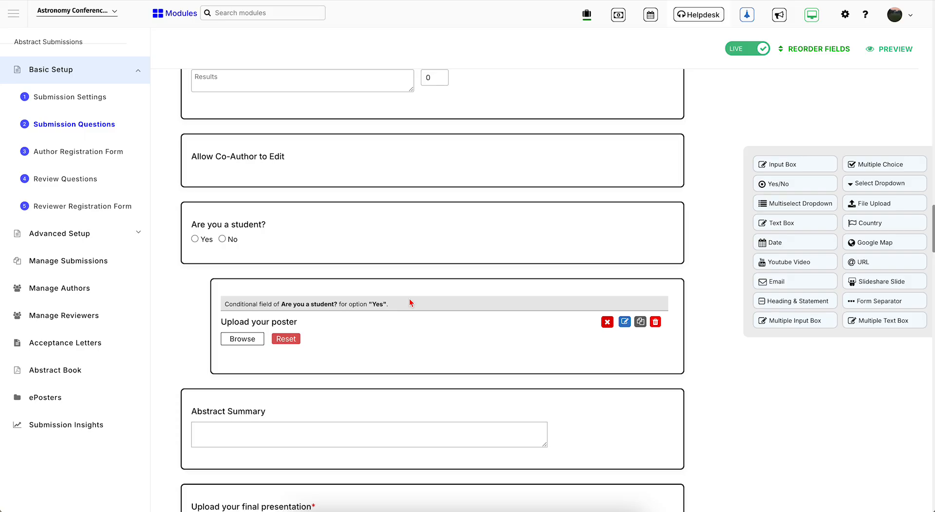
{"action": "scroll", "coordinate": [410, 303], "scroll_direction": "down", "scroll_amount": 10}
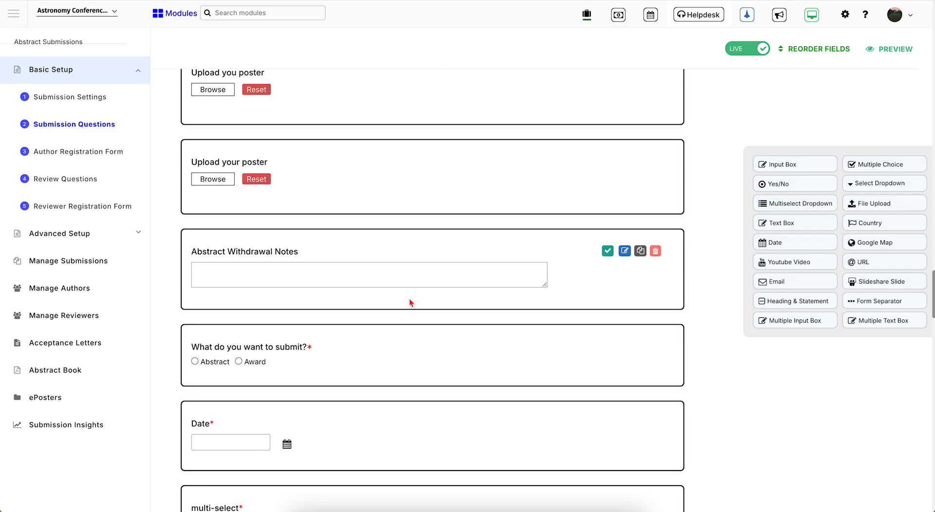
{"action": "scroll", "coordinate": [410, 300], "scroll_direction": "down", "scroll_amount": 8}
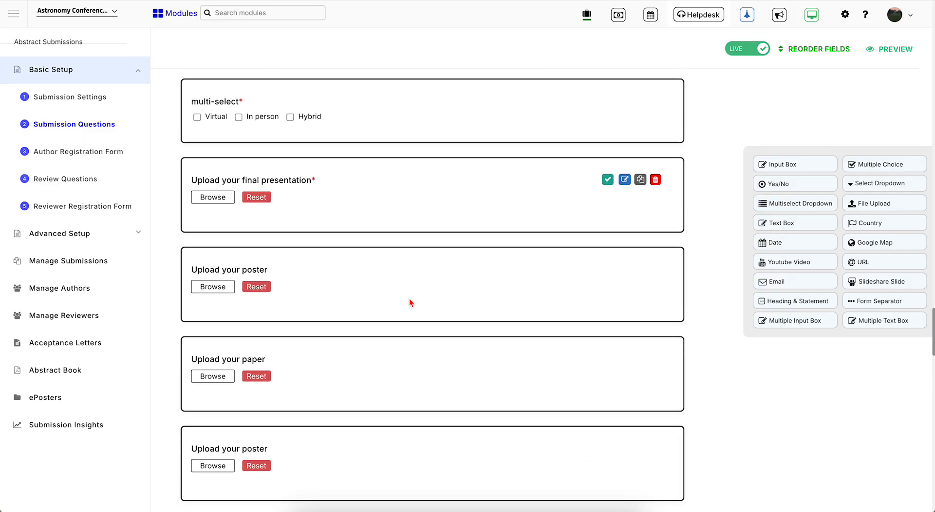
{"action": "scroll", "coordinate": [423, 267], "scroll_direction": "down", "scroll_amount": 15}
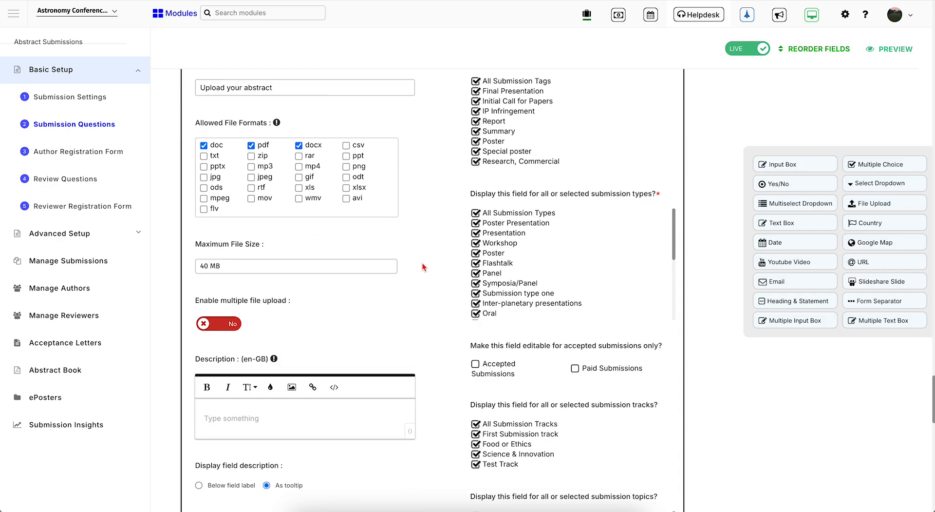
Step: Make the abstract upload field dependent on "What do you want to submit?" with Award as the parent value, and save the field
{"action": "scroll", "coordinate": [424, 267], "scroll_direction": "down", "scroll_amount": 3}
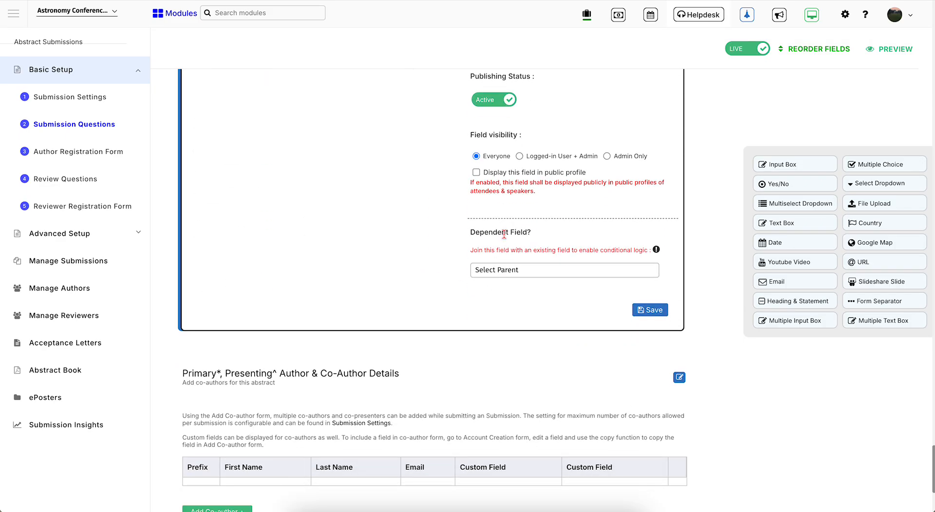
{"action": "left_click", "coordinate": [515, 273]}
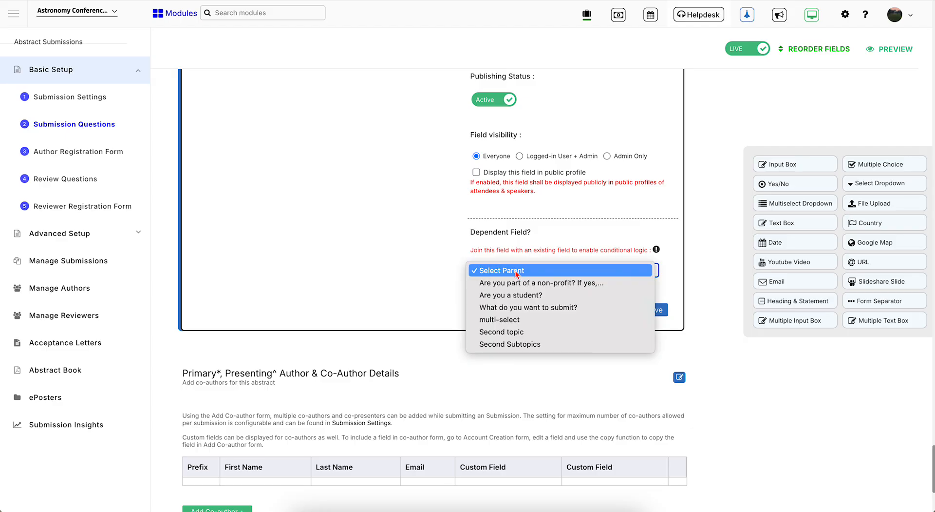
{"action": "left_click", "coordinate": [551, 307]}
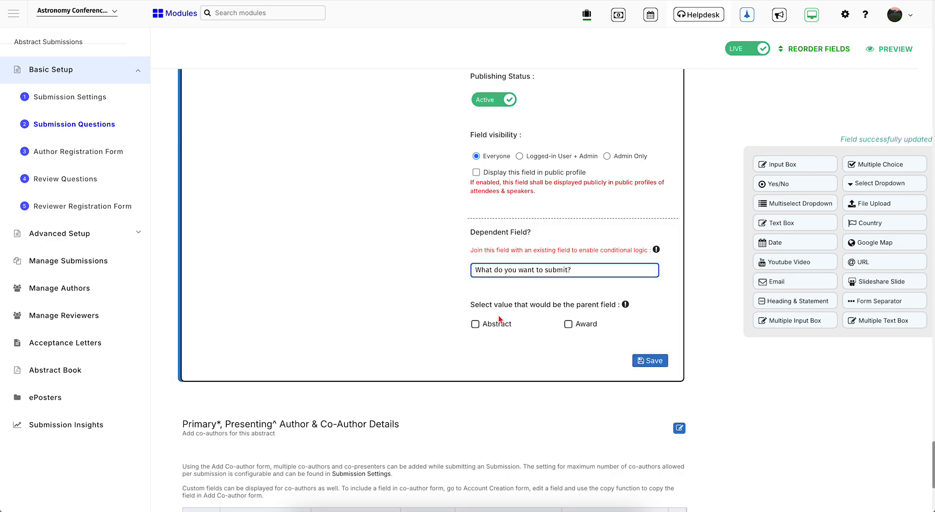
{"action": "left_click", "coordinate": [569, 324]}
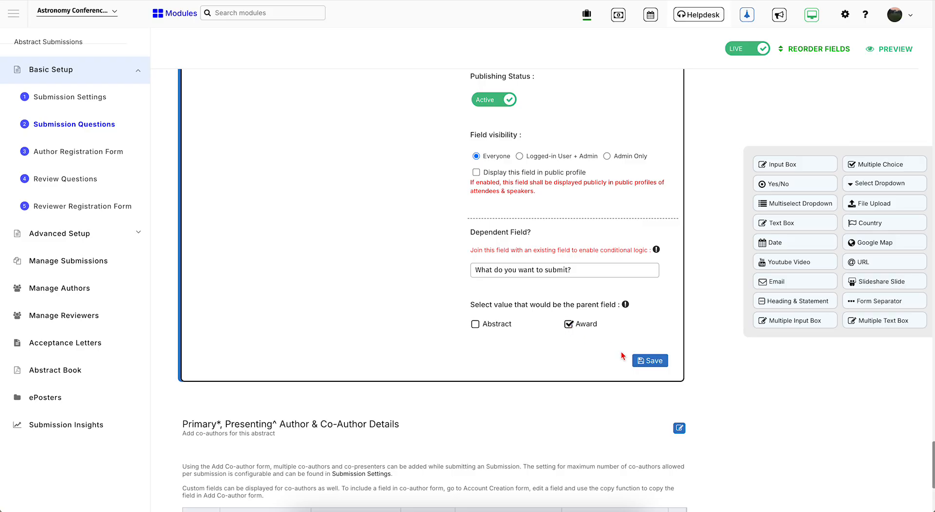
{"action": "left_click", "coordinate": [651, 360]}
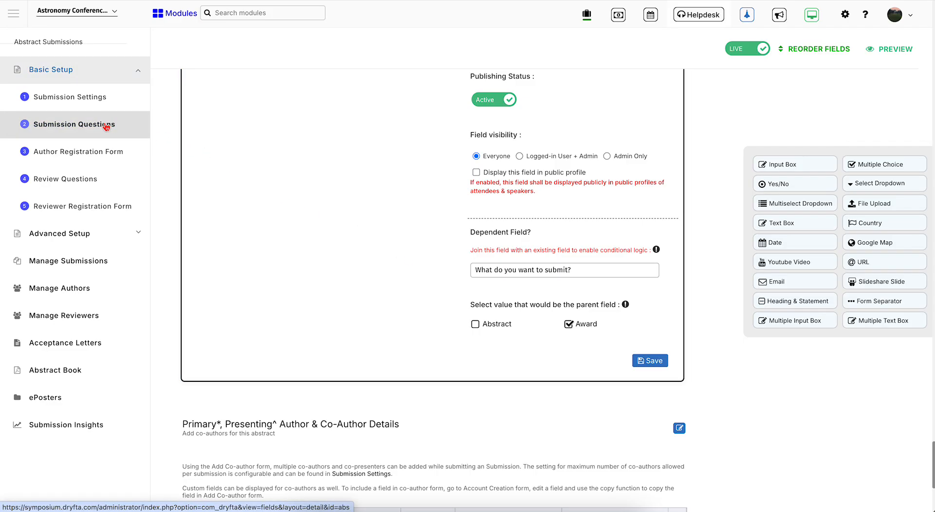
Step: View the Submission Types list under Advanced Setup and the Submission Settings under Basic Setup
{"action": "left_click", "coordinate": [110, 239]}
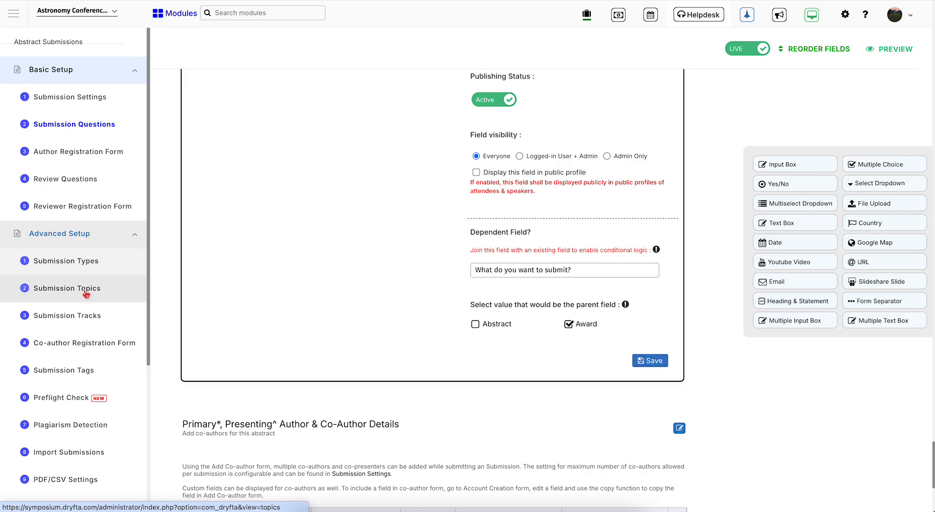
{"action": "left_click", "coordinate": [86, 264]}
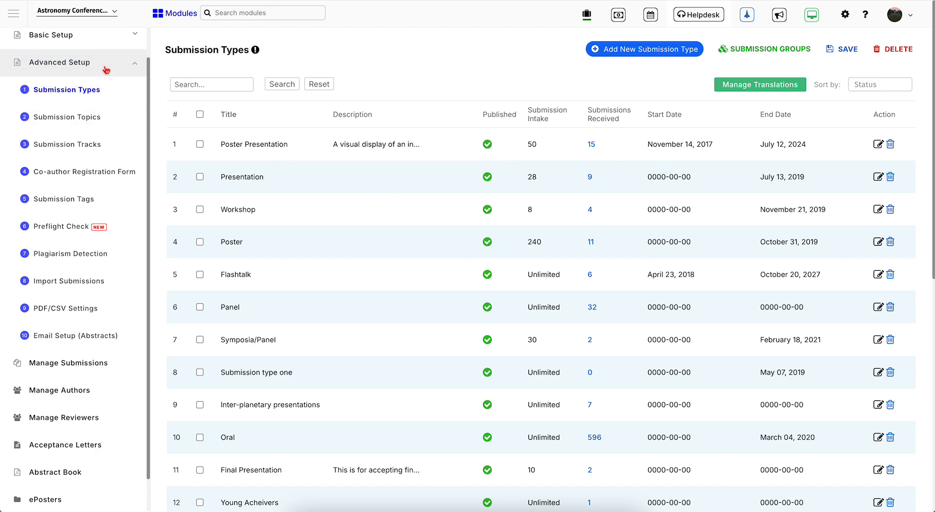
{"action": "left_click", "coordinate": [107, 39]}
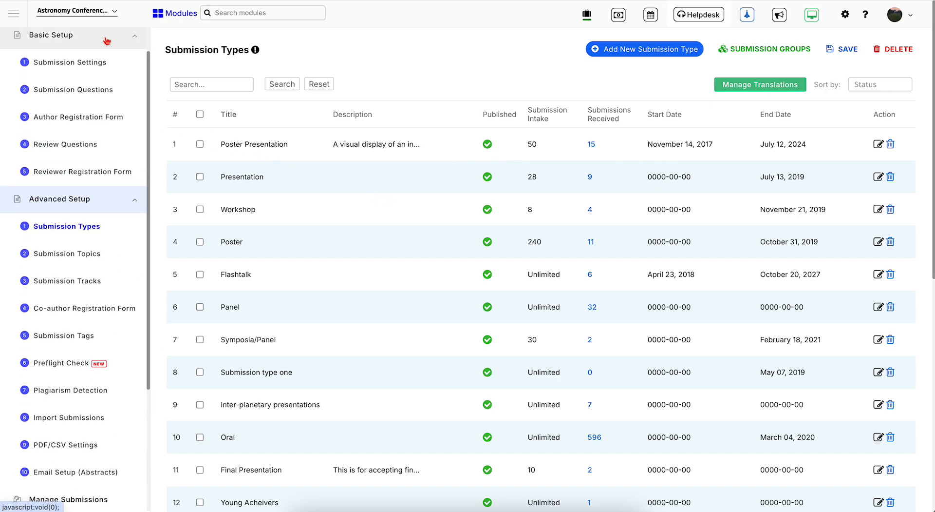
{"action": "left_click", "coordinate": [80, 66]}
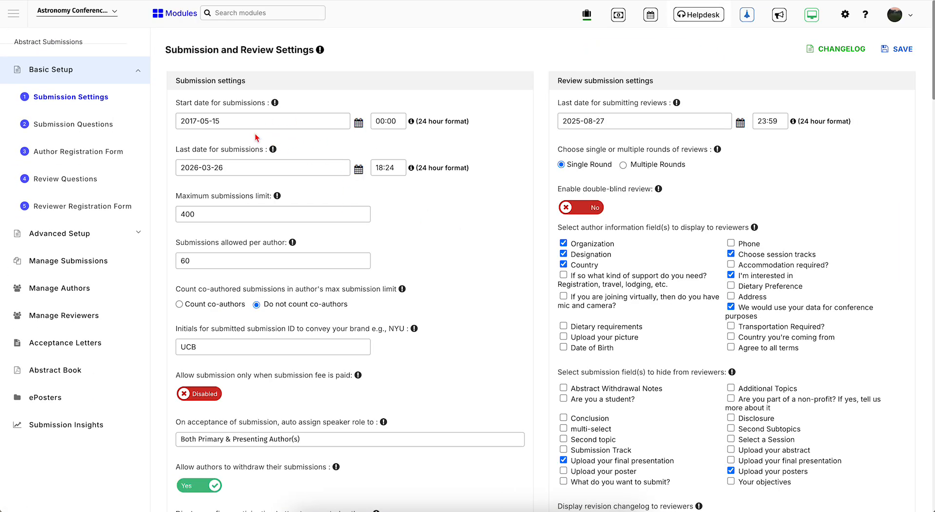
Step: Return to the Submission Questions form and examine its sections, from topics and poster upload to objectives and organization
{"action": "left_click", "coordinate": [92, 127]}
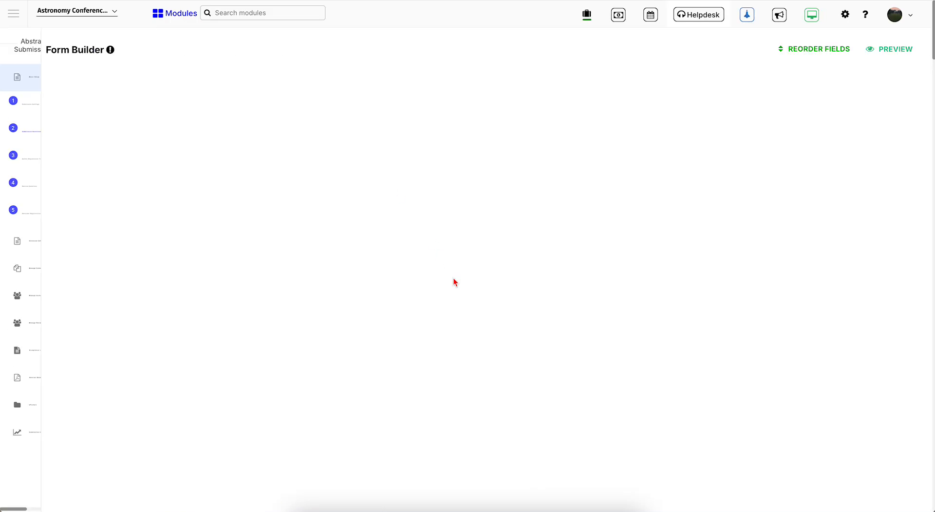
{"action": "scroll", "coordinate": [455, 281], "scroll_direction": "down", "scroll_amount": 7}
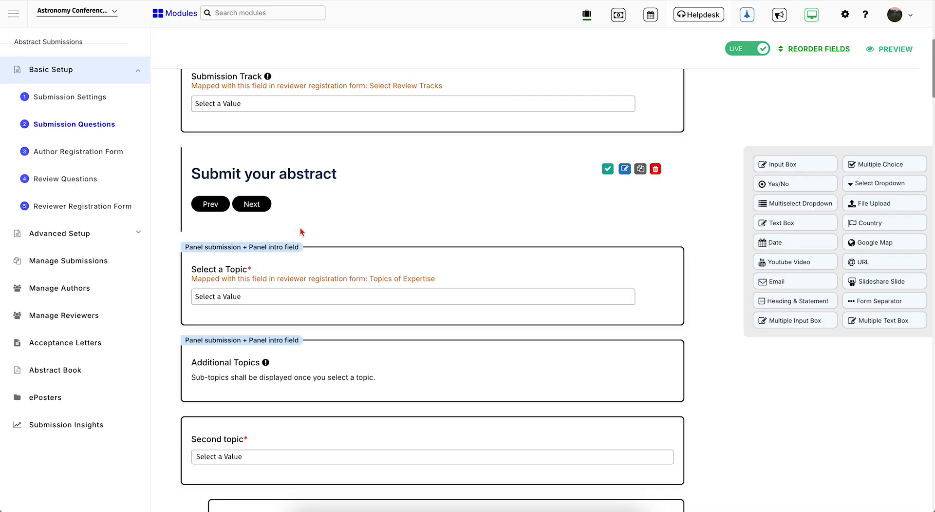
{"action": "scroll", "coordinate": [300, 227], "scroll_direction": "down", "scroll_amount": 15}
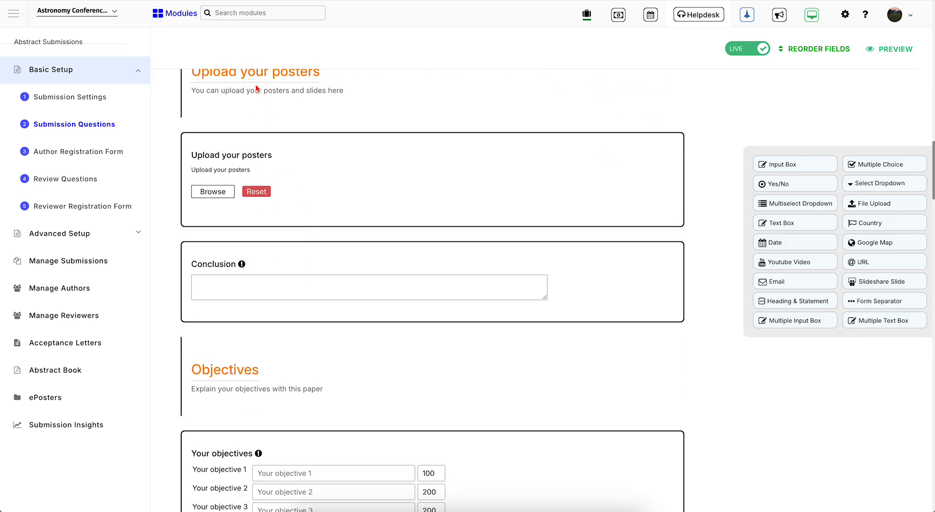
{"action": "scroll", "coordinate": [256, 88], "scroll_direction": "up", "scroll_amount": 1}
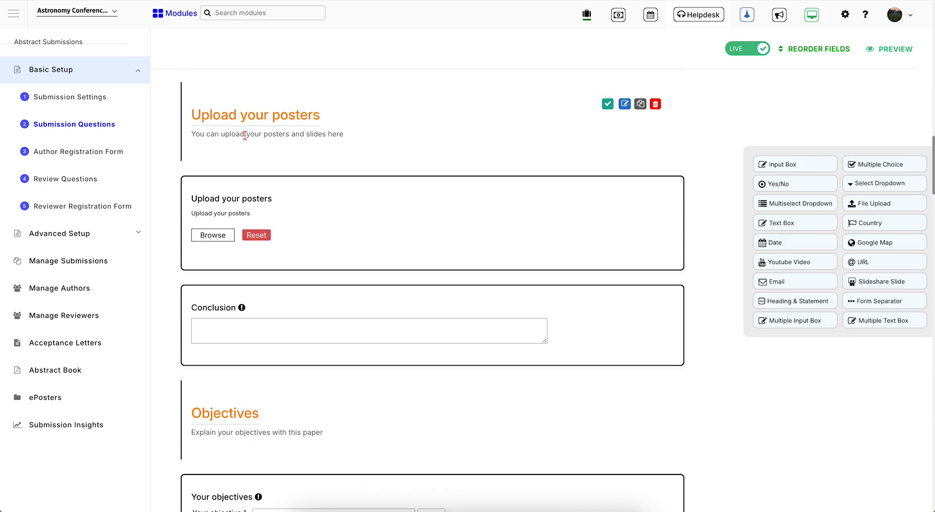
{"action": "scroll", "coordinate": [245, 135], "scroll_direction": "down", "scroll_amount": 2}
{"action": "scroll", "coordinate": [243, 356], "scroll_direction": "down", "scroll_amount": 7}
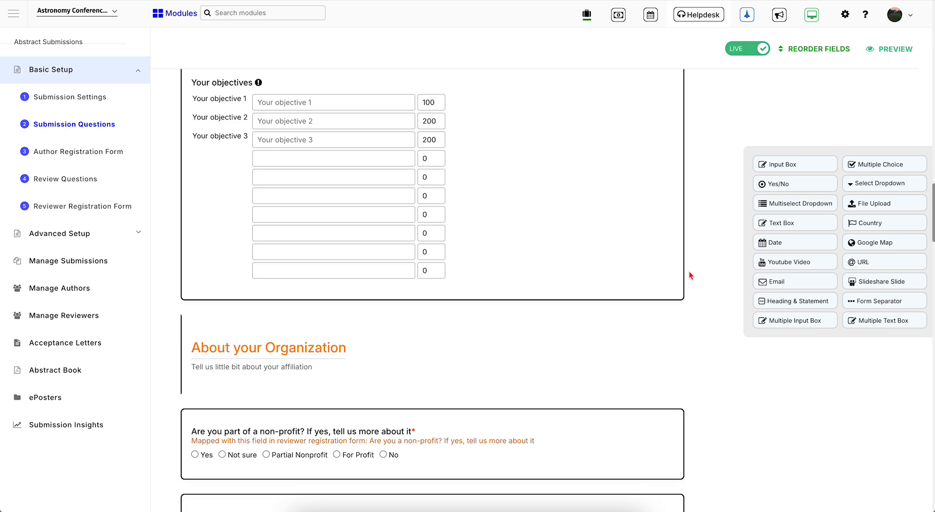
Step: Search the modules for "webs" and open the Website Designer
{"action": "left_click", "coordinate": [812, 15]}
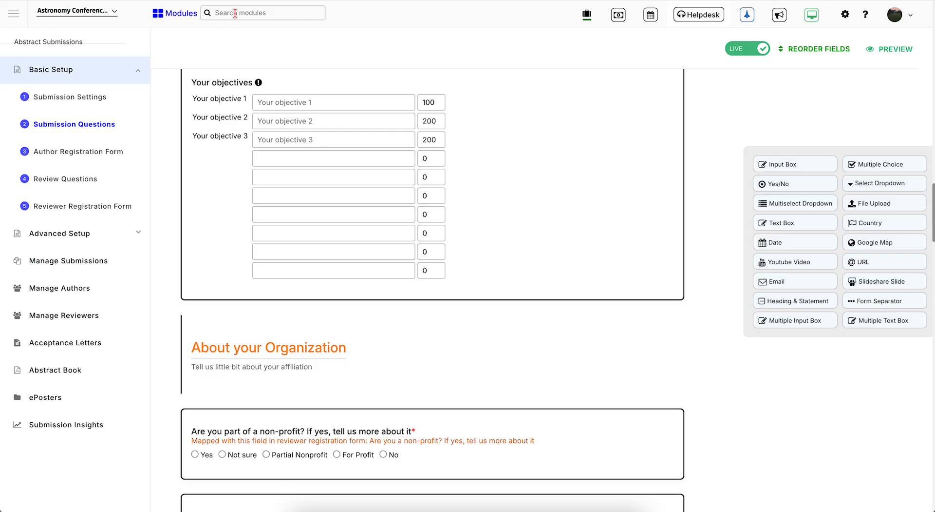
{"action": "left_click", "coordinate": [236, 12]}
{"action": "type", "text": "webs"}
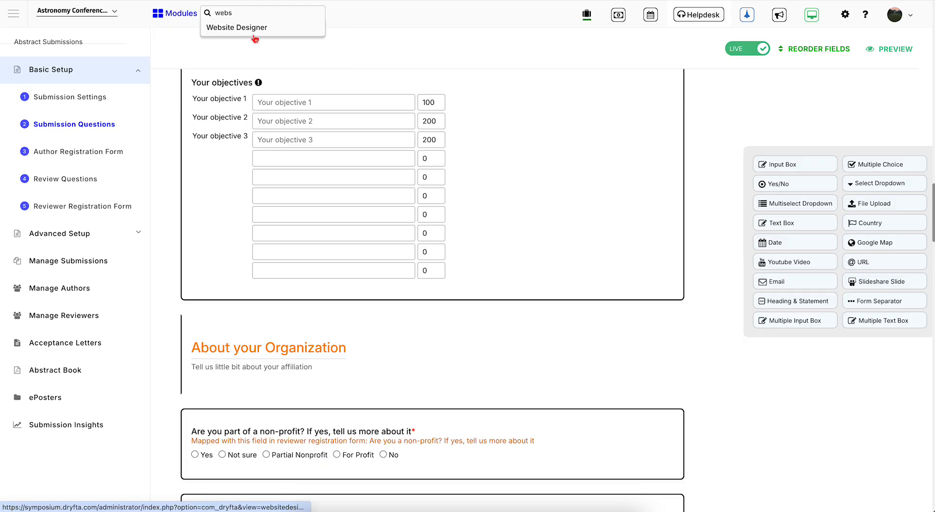
{"action": "left_click", "coordinate": [227, 29]}
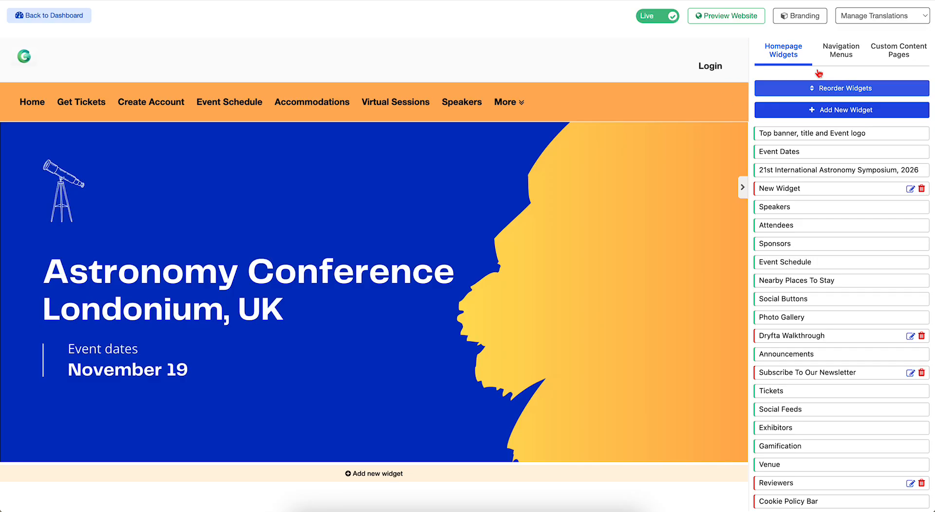
Step: Examine the Create Account entry in the website's main navigation menus and view the Create Account page on the public website
{"action": "left_click", "coordinate": [840, 55]}
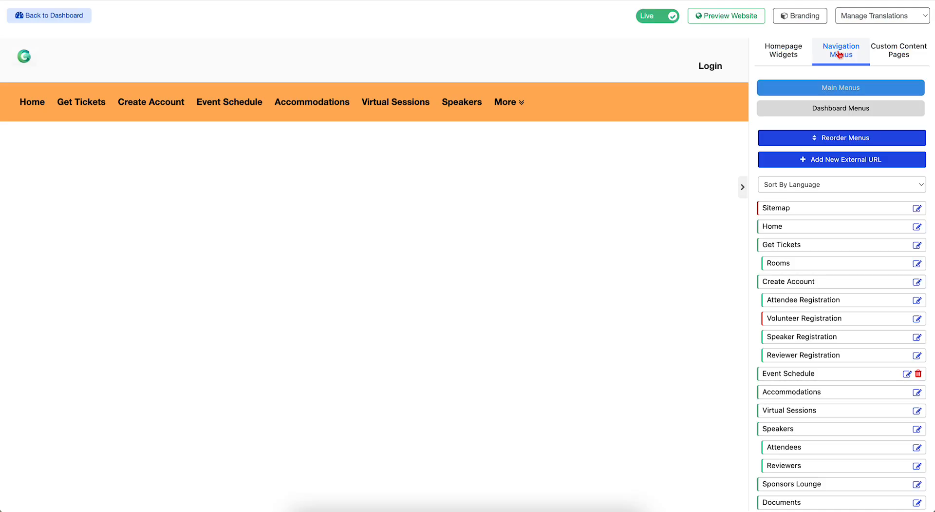
{"action": "left_click", "coordinate": [798, 285]}
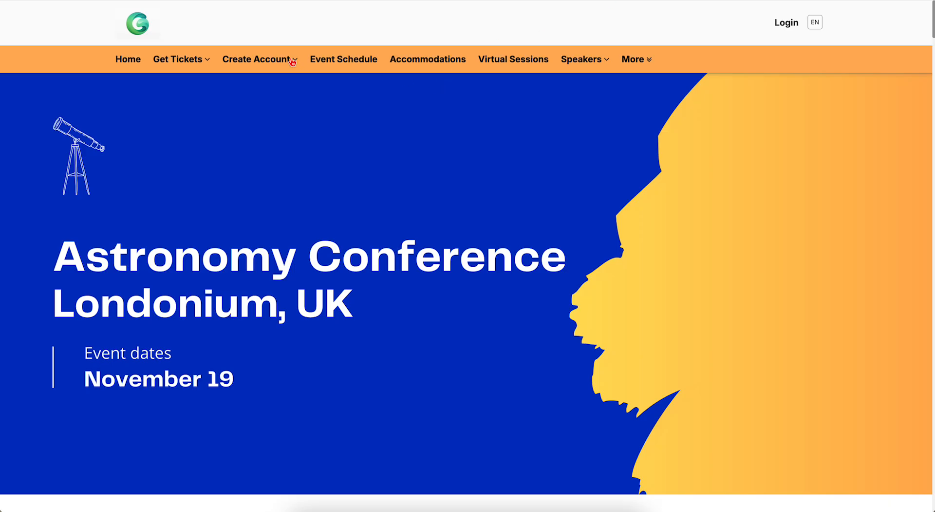
{"action": "left_click", "coordinate": [266, 61]}
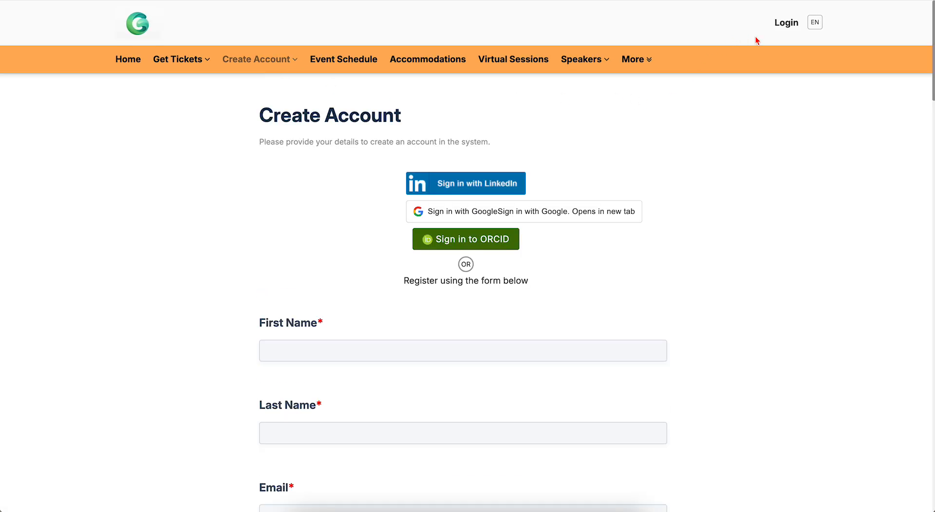
Step: Log in to the conference website and open the account's My Proposals page to view its submissions
{"action": "left_click", "coordinate": [786, 24]}
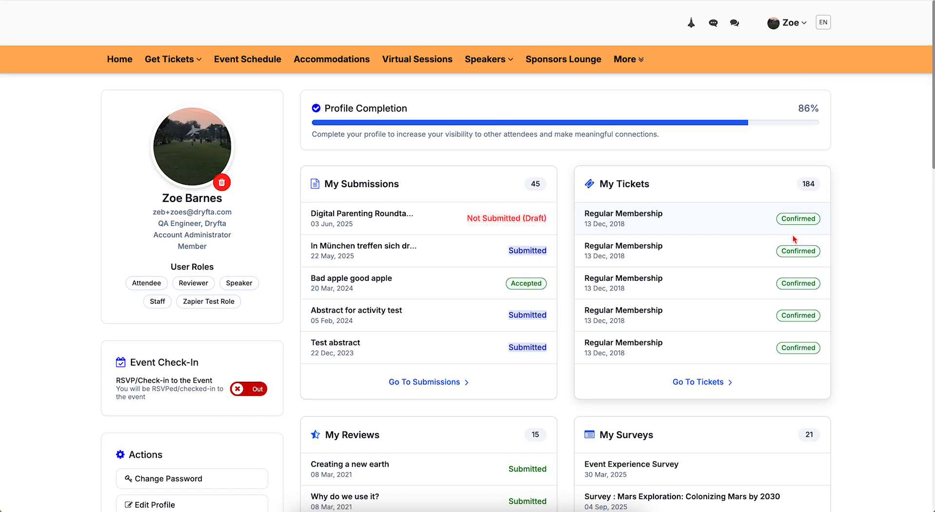
{"action": "left_click", "coordinate": [784, 23]}
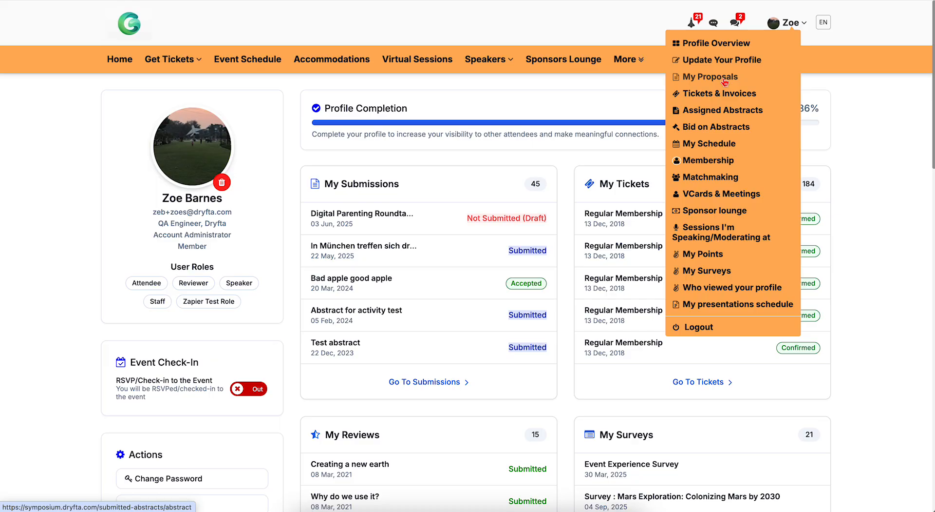
{"action": "left_click", "coordinate": [724, 79]}
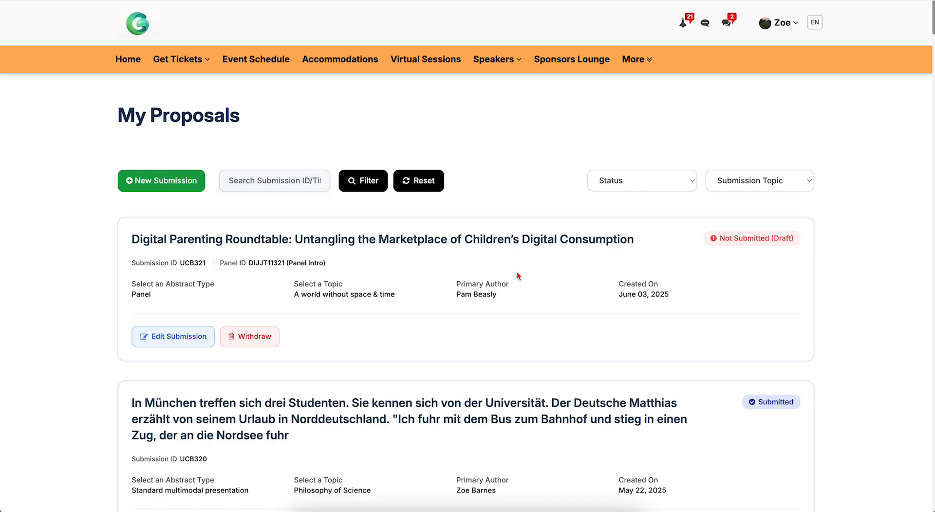
{"action": "scroll", "coordinate": [517, 272], "scroll_direction": "down", "scroll_amount": 2}
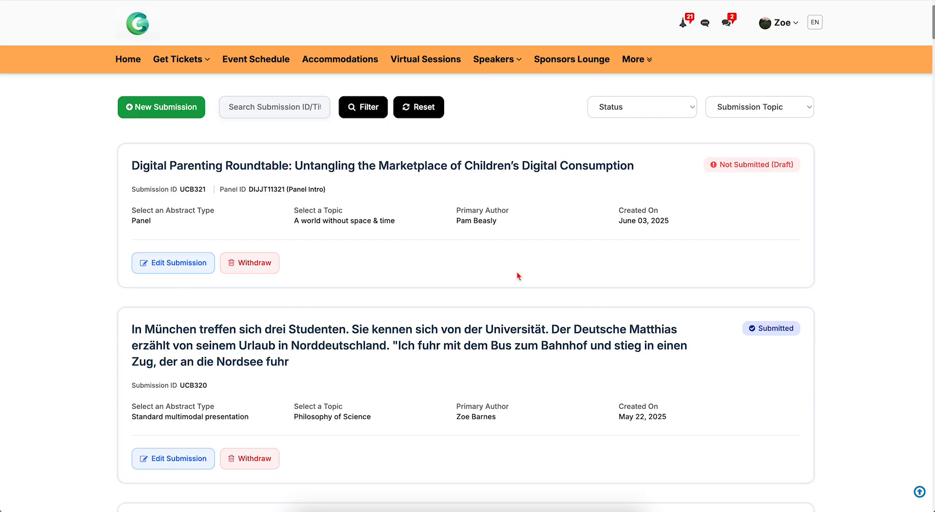
{"action": "scroll", "coordinate": [517, 273], "scroll_direction": "up", "scroll_amount": 3}
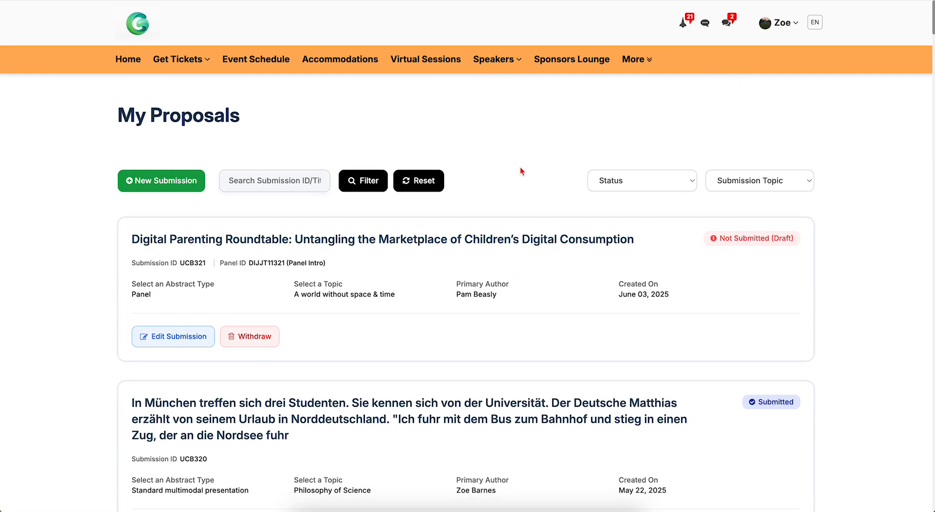